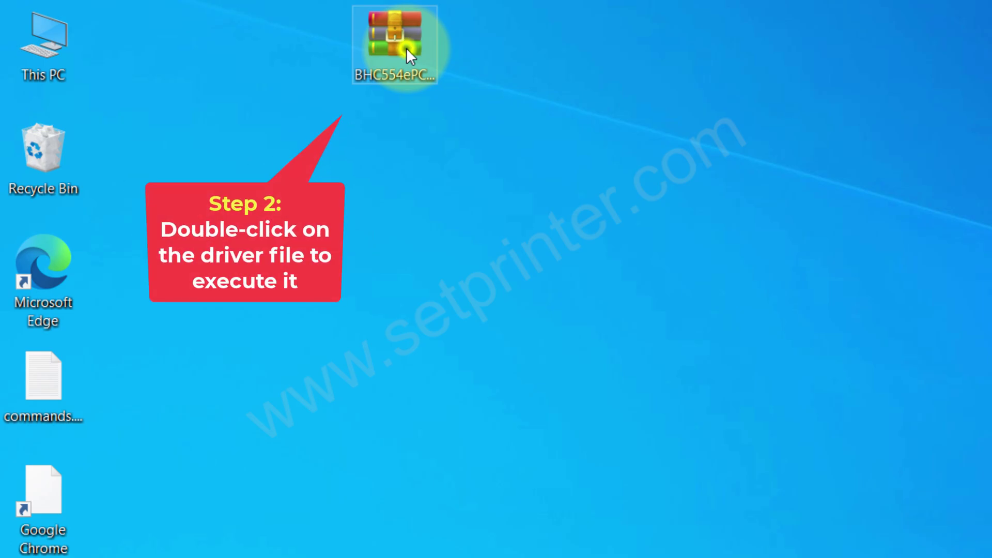
Extract the driver RAR to its own BHC554ePCL6Winx64_5400EN folder and select that folder on the desktop.
{"action": "right_click", "coordinate": [408, 49]}
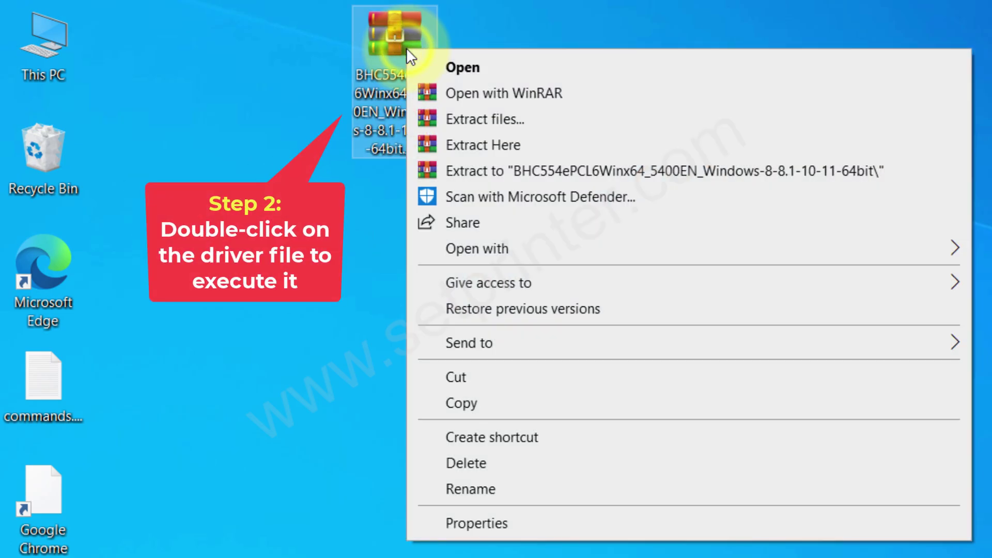
{"action": "left_click", "coordinate": [486, 170]}
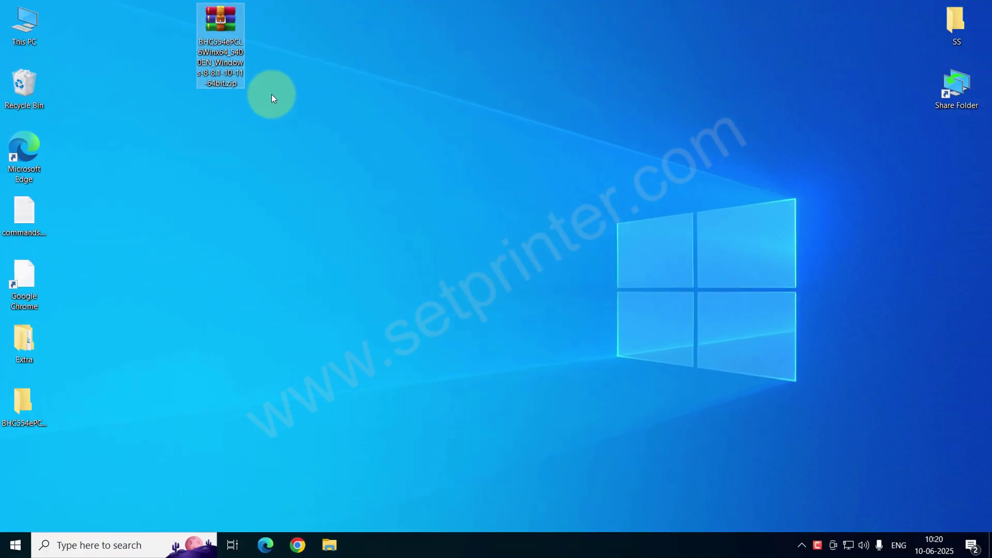
{"action": "left_click_drag", "start_coordinate": [24, 403], "coordinate": [265, 92]}
{"action": "left_click", "coordinate": [221, 90]}
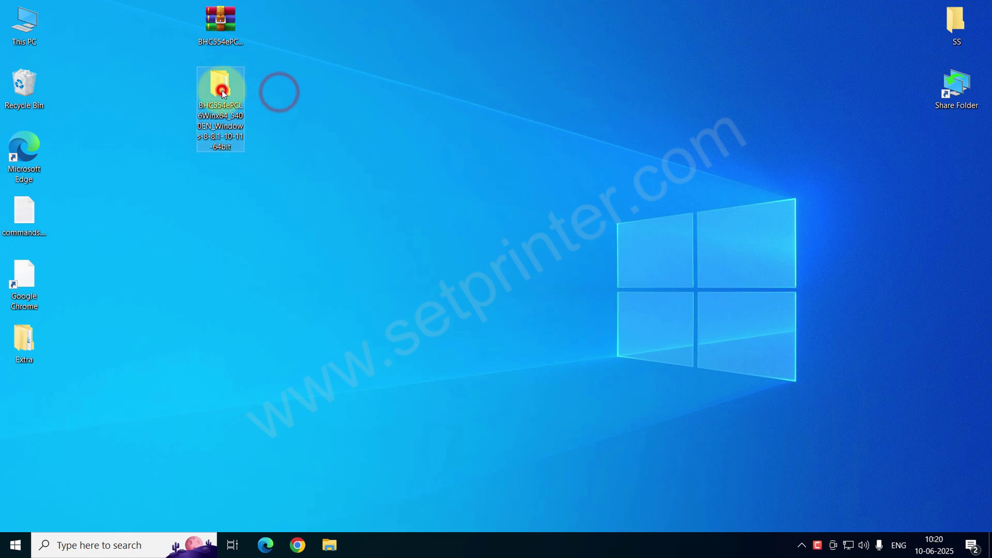
Open the BHC554ePCL6Winx64_5400EN subfolder, scroll through its 55 driver files, then close the window.
{"action": "double_click", "coordinate": [222, 90]}
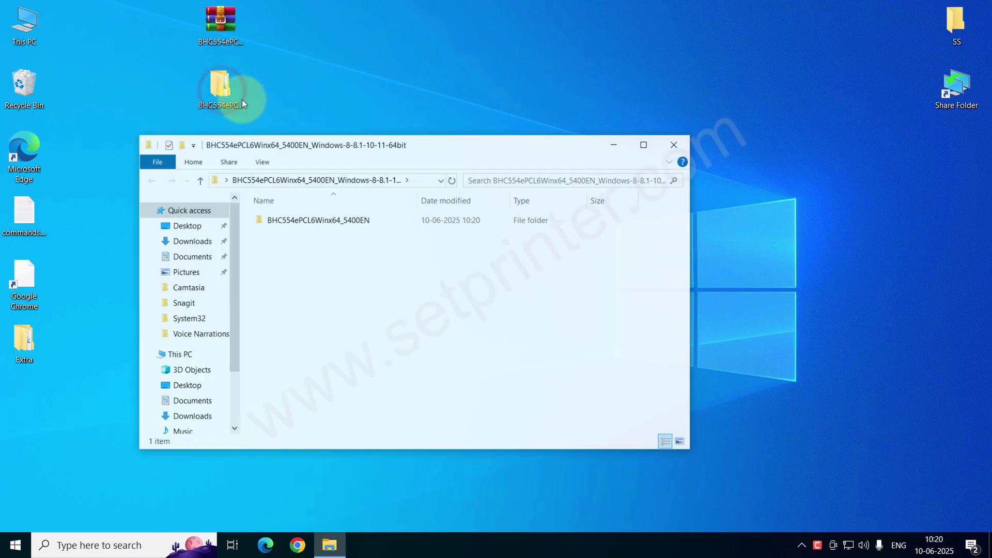
{"action": "left_click", "coordinate": [294, 221]}
{"action": "double_click", "coordinate": [294, 221]}
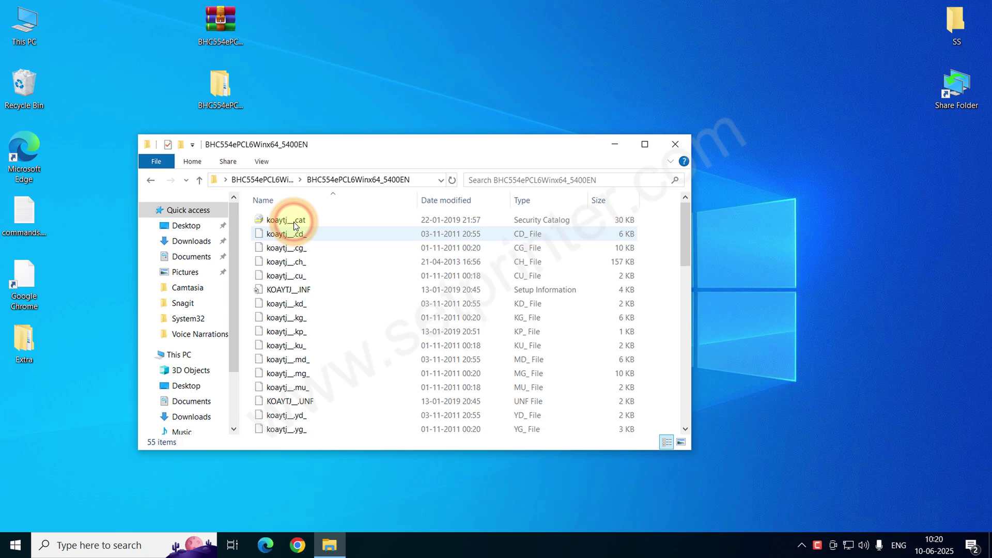
{"action": "scroll", "coordinate": [297, 420], "scroll_direction": "down", "scroll_amount": 10}
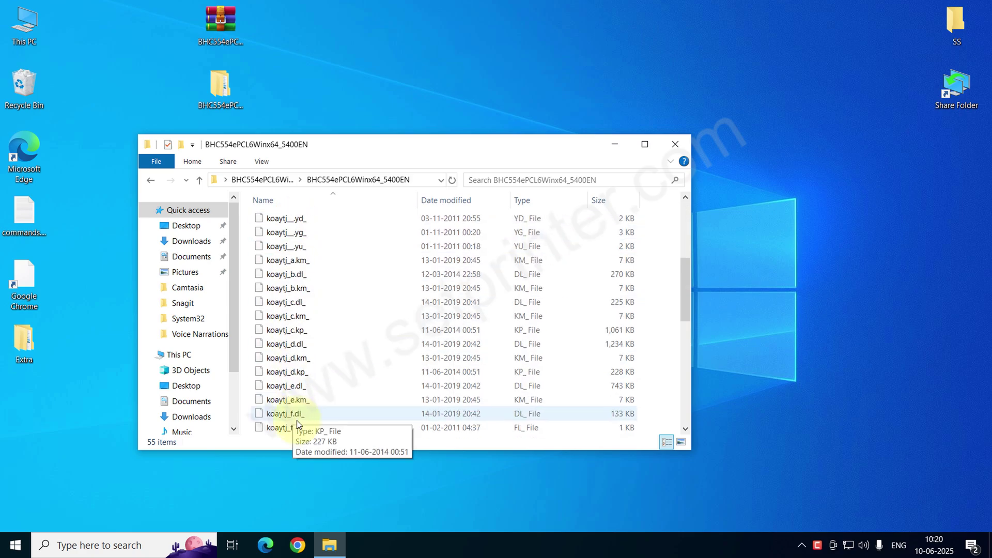
{"action": "scroll", "coordinate": [299, 425], "scroll_direction": "down", "scroll_amount": 3}
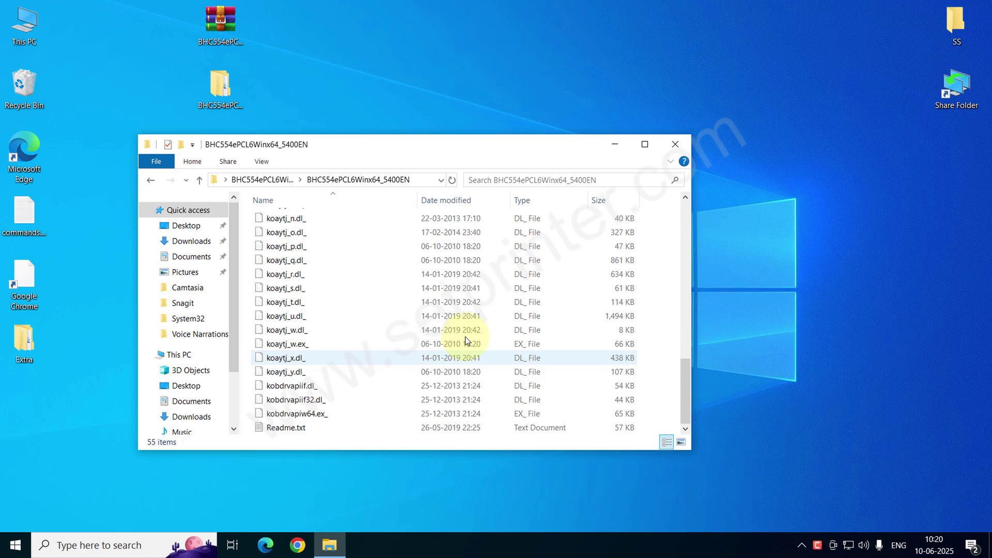
{"action": "left_click", "coordinate": [677, 146]}
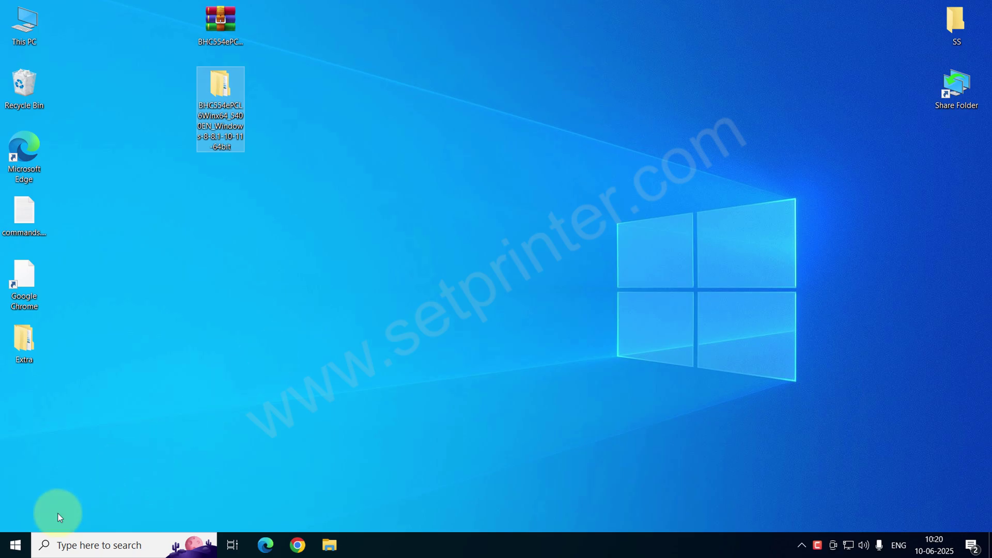
Launch Settings from the Start menu and go to the Devices category.
{"action": "left_click", "coordinate": [15, 545]}
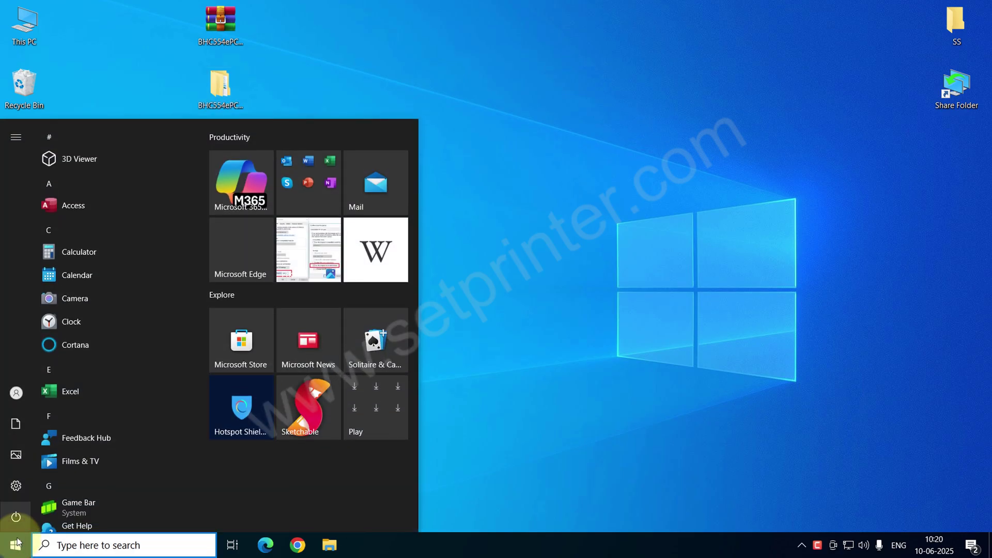
{"action": "left_click", "coordinate": [19, 486]}
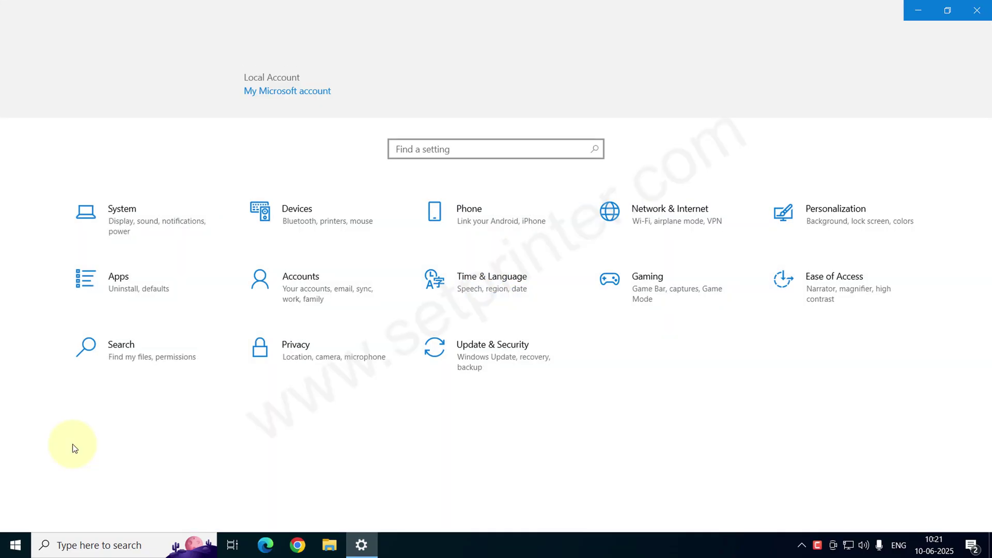
{"action": "left_click", "coordinate": [294, 225]}
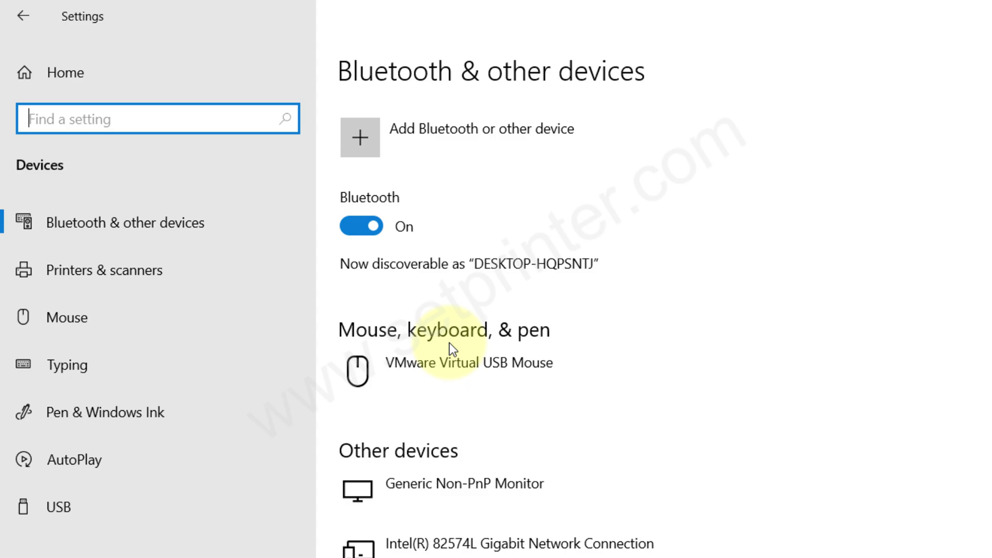
In Printers & scanners, start 'Add a printer or scanner' and choose 'The printer that I want isn't listed'.
{"action": "left_click", "coordinate": [90, 274]}
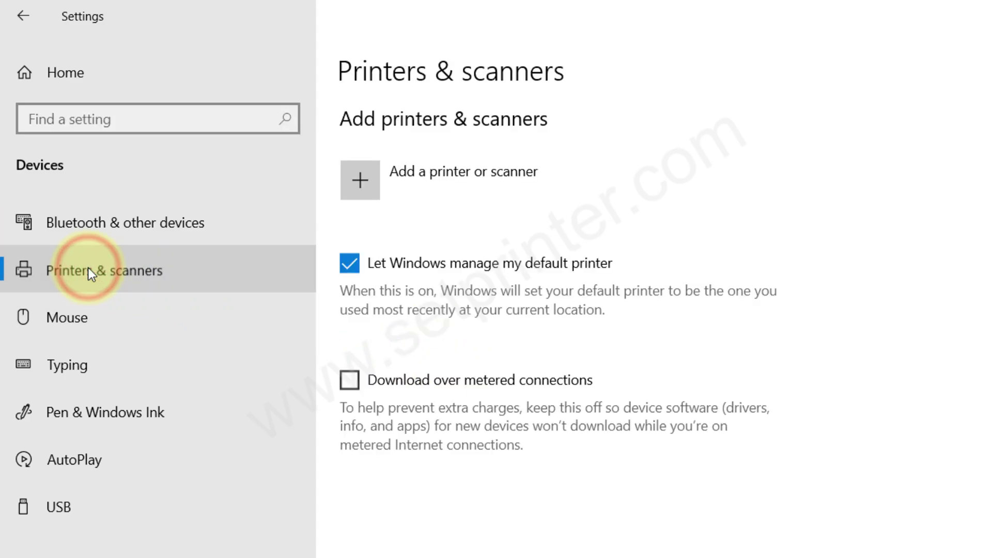
{"action": "left_click", "coordinate": [361, 192]}
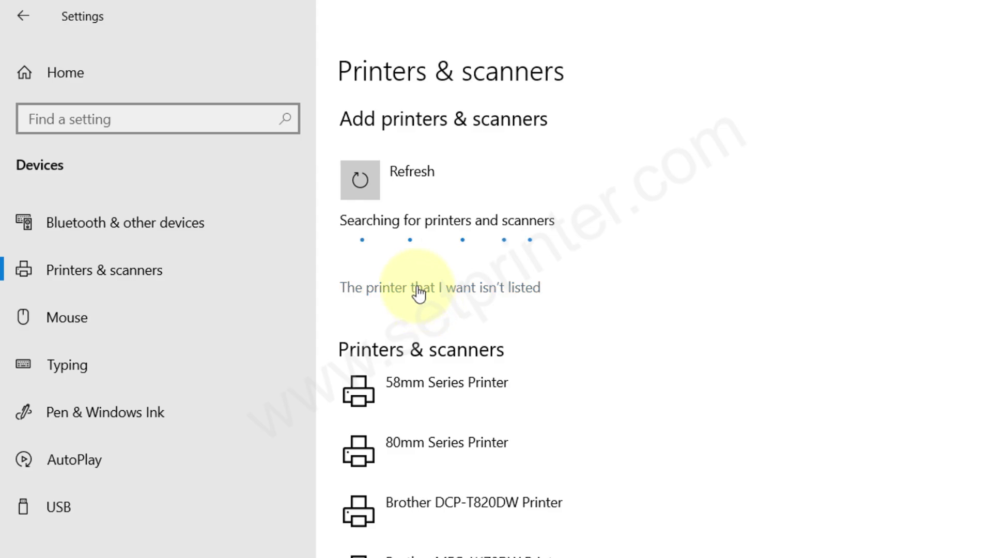
{"action": "left_click", "coordinate": [420, 290]}
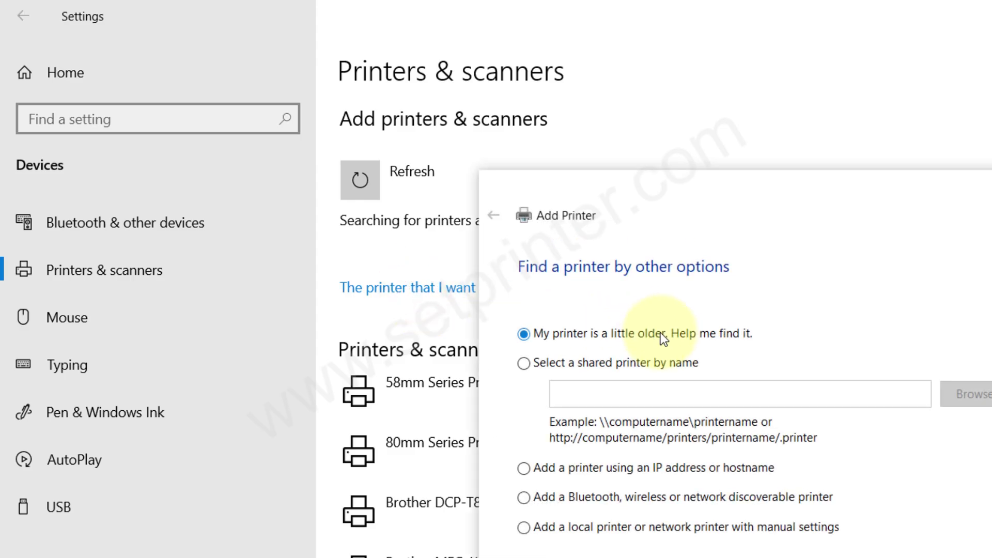
Add a local printer with manual settings on port USB001 and continue to driver installation.
{"action": "left_click", "coordinate": [265, 408]}
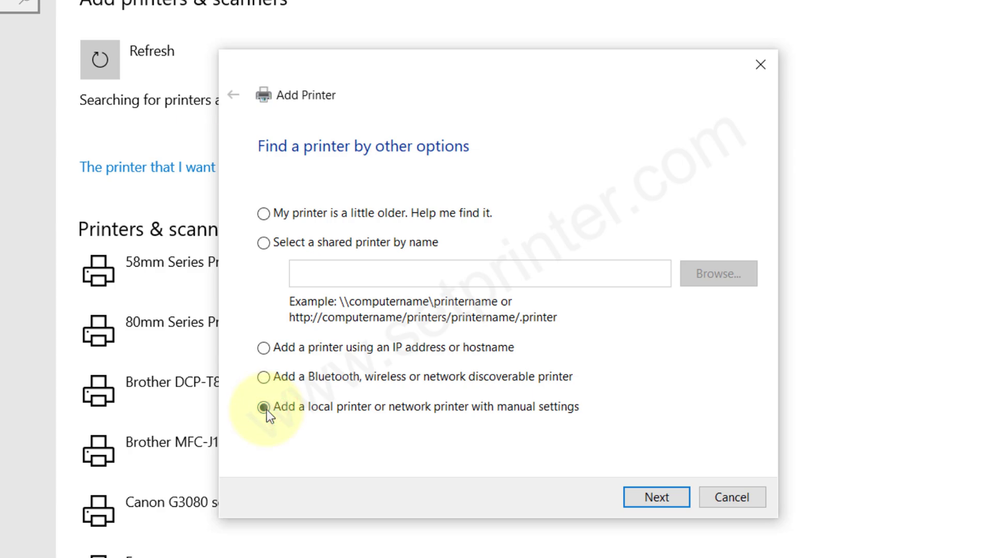
{"action": "left_click", "coordinate": [656, 498]}
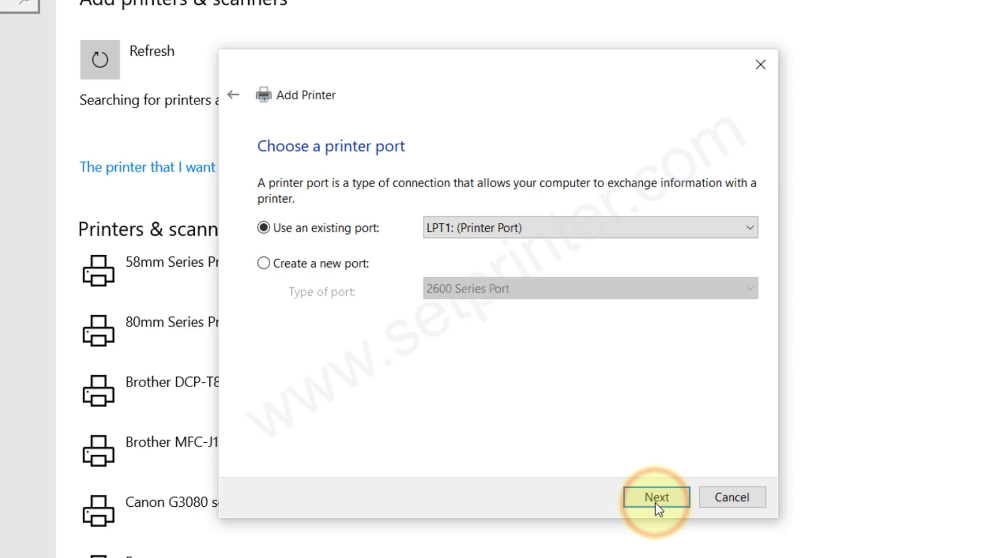
{"action": "left_click", "coordinate": [751, 229]}
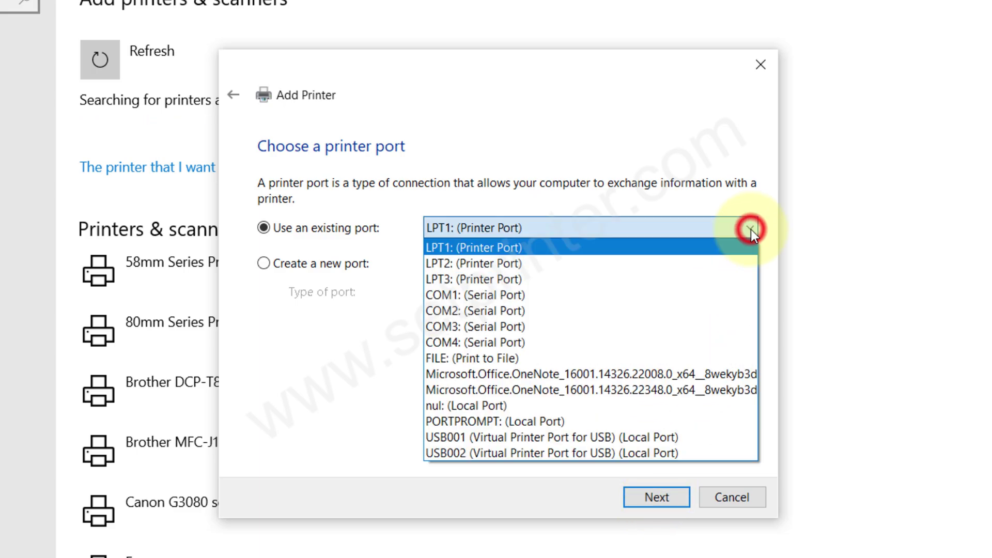
{"action": "left_click", "coordinate": [582, 438]}
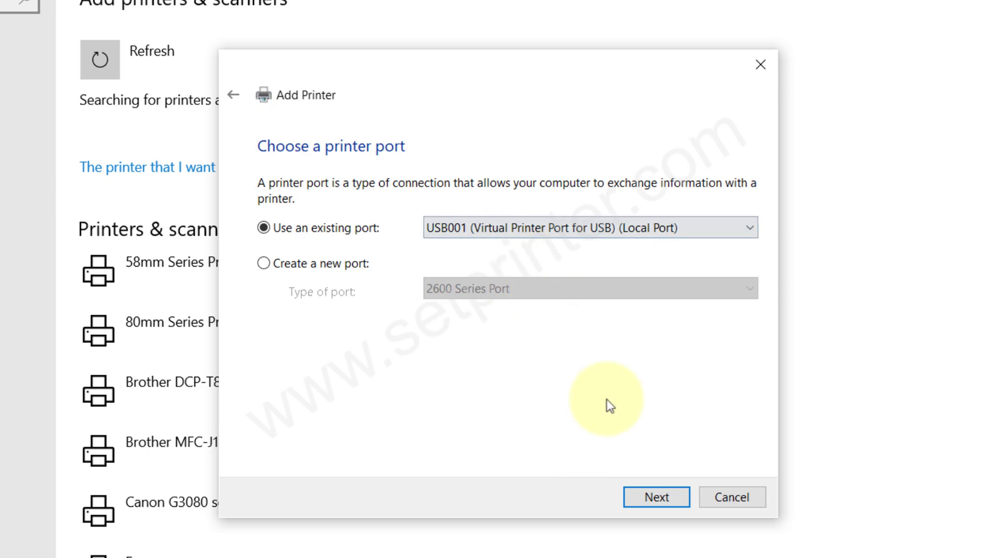
{"action": "left_click", "coordinate": [669, 505]}
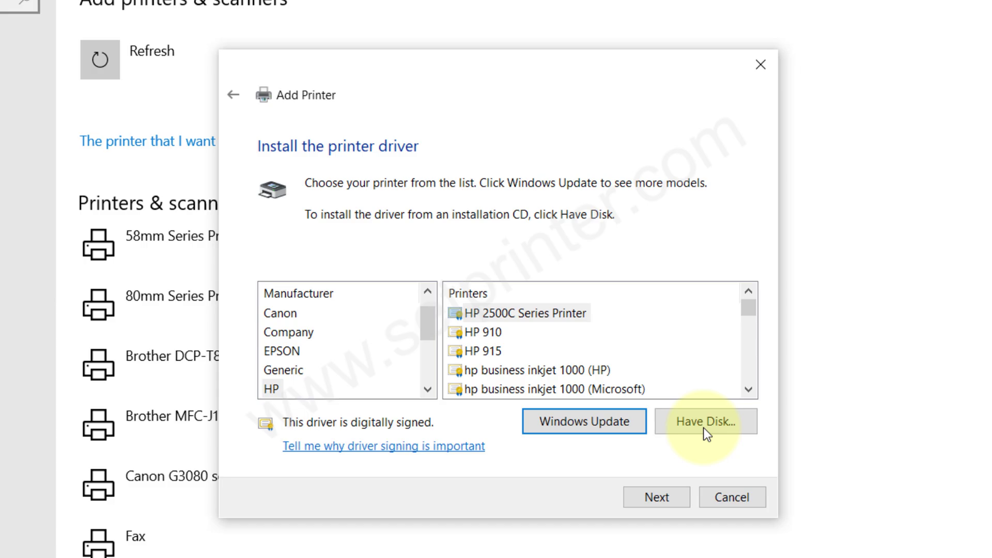
Use Have Disk to browse from the Desktop into the extracted BHC554ePCL6Winx64 driver subfolder.
{"action": "left_click", "coordinate": [704, 429]}
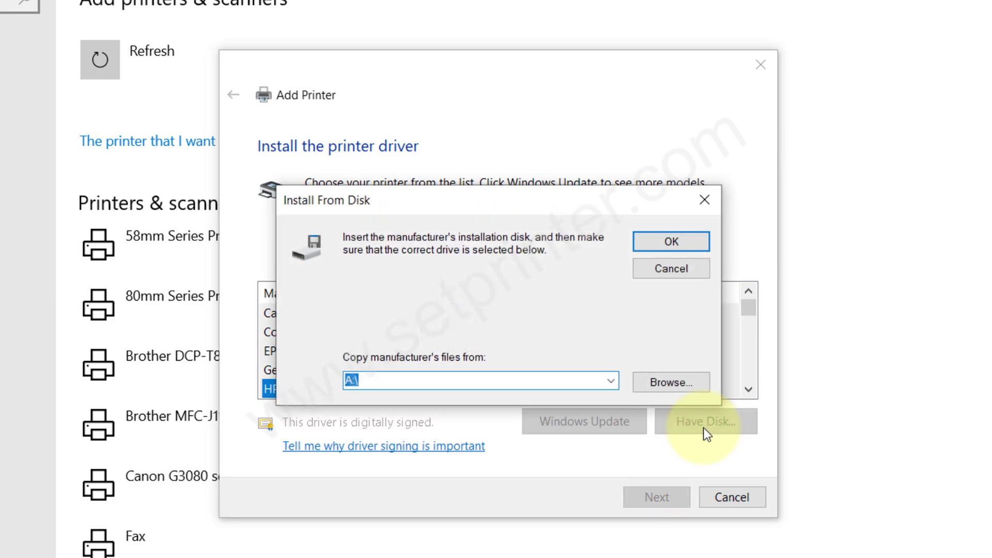
{"action": "left_click", "coordinate": [680, 385]}
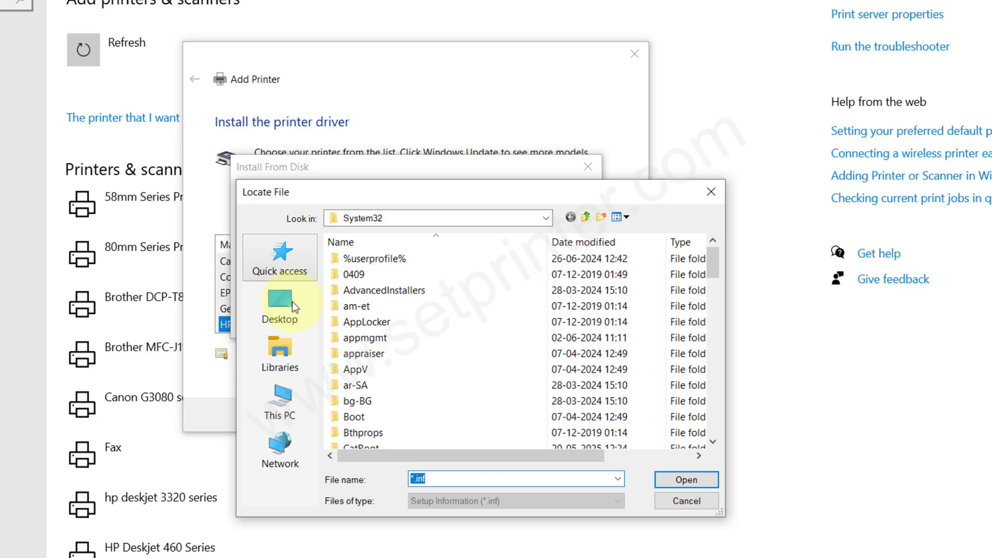
{"action": "left_click", "coordinate": [295, 330]}
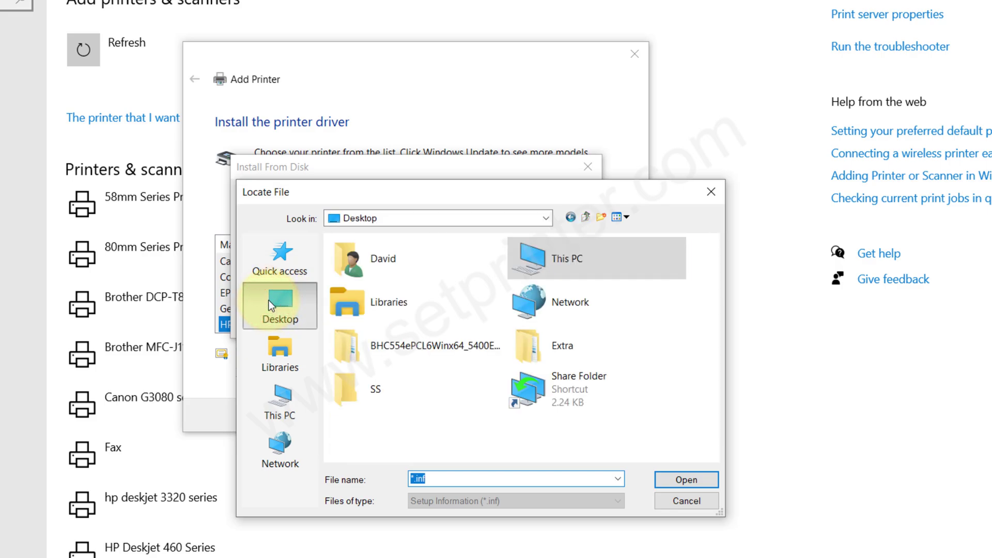
{"action": "left_click", "coordinate": [409, 347]}
{"action": "double_click", "coordinate": [408, 347]}
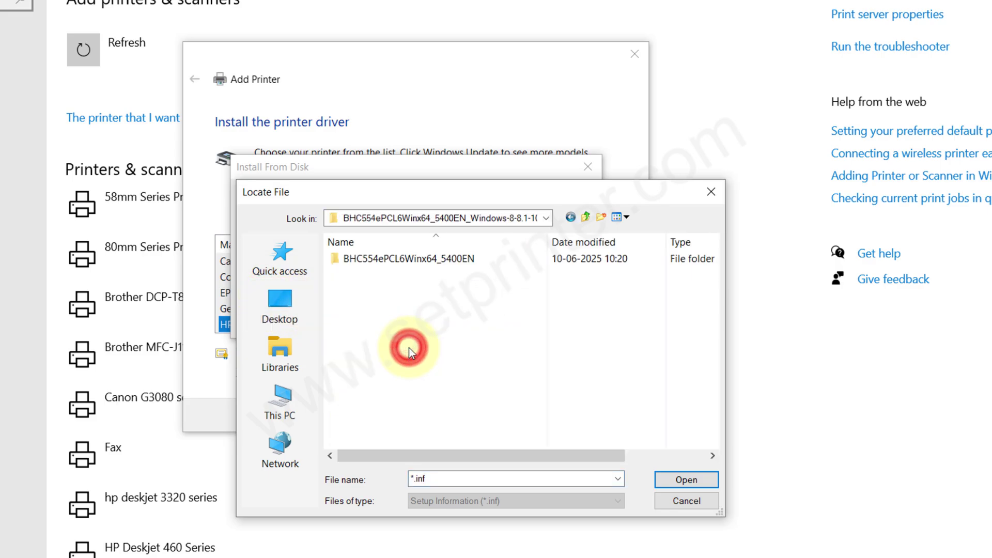
{"action": "double_click", "coordinate": [392, 258]}
Select KOAYTJ__.INF and load its Konica Minolta drivers into the wizard's list.
{"action": "left_click", "coordinate": [392, 258]}
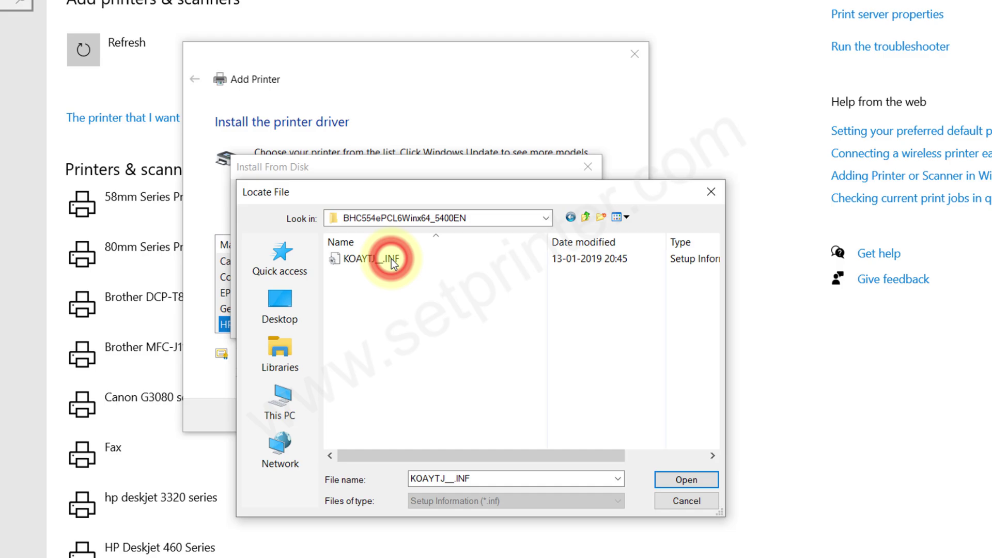
{"action": "left_click", "coordinate": [352, 260]}
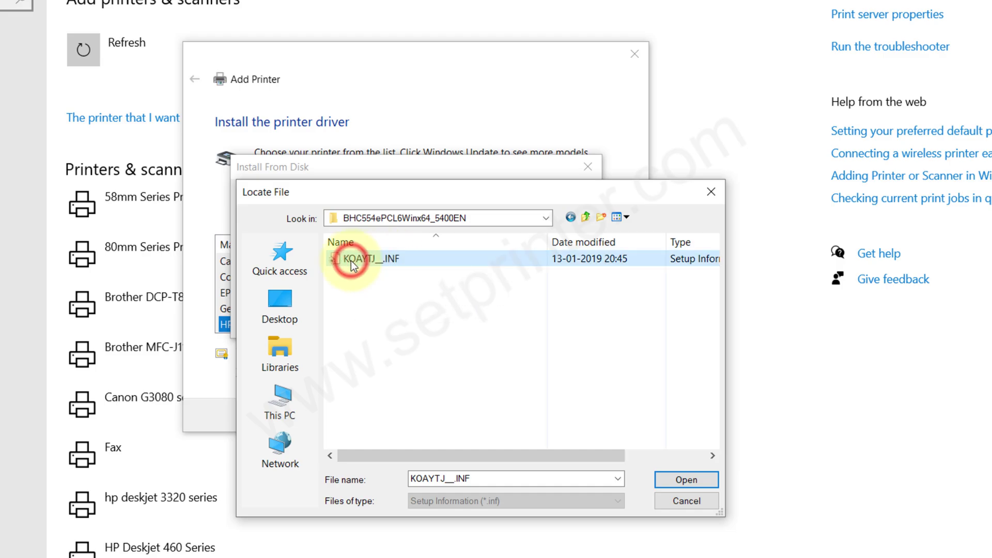
{"action": "left_click", "coordinate": [698, 482]}
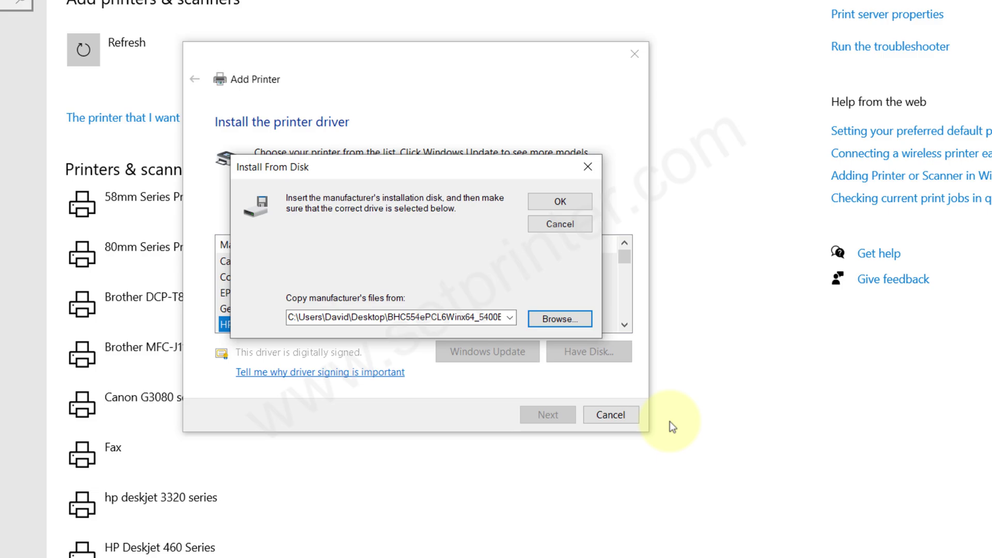
{"action": "left_click", "coordinate": [558, 201]}
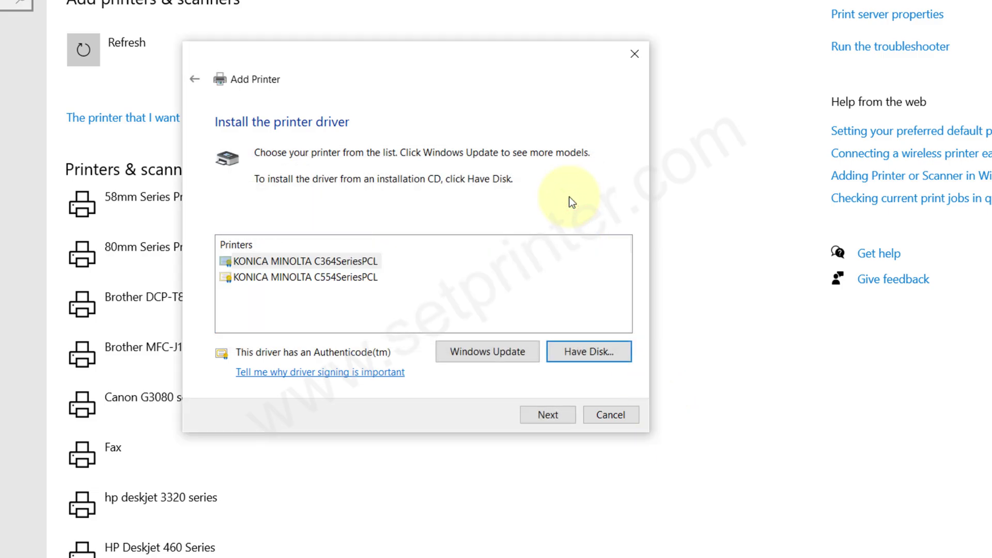
Pick the KONICA MINOLTA C364SeriesPCL driver and proceed to printer naming.
{"action": "left_click", "coordinate": [332, 263]}
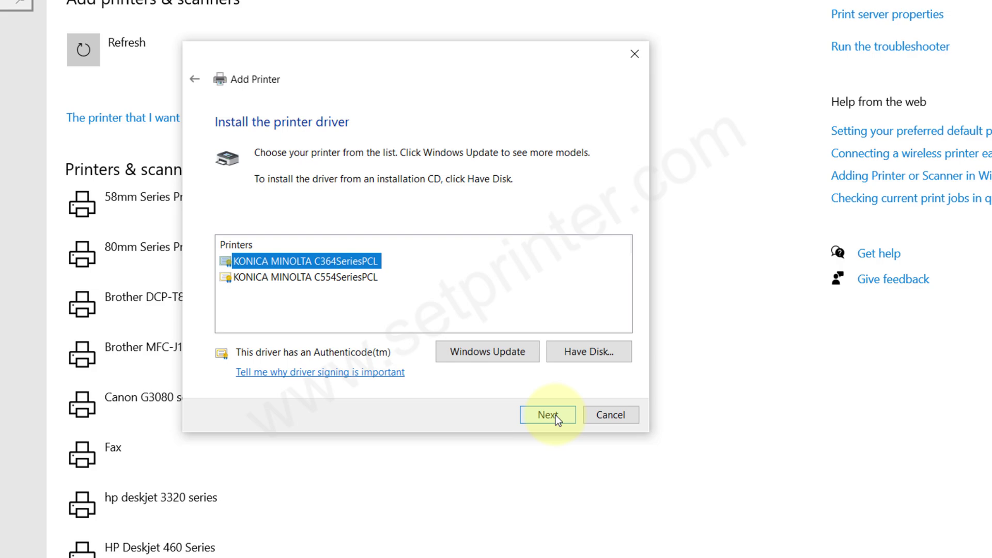
{"action": "left_click", "coordinate": [556, 415]}
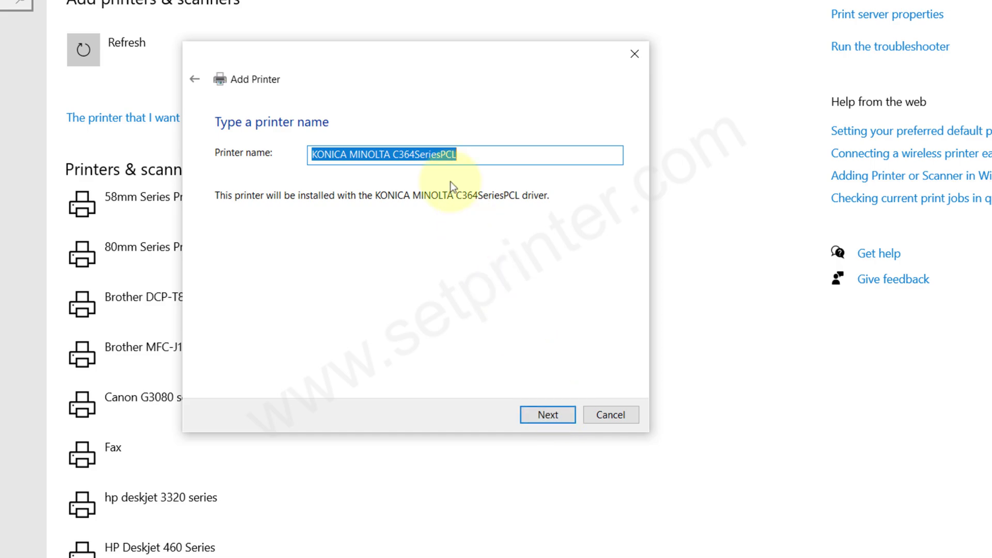
Replace '364SeriesPCL' with '224e' to name the printer KONICA MINOLTA C224e, then continue.
{"action": "left_click", "coordinate": [421, 155]}
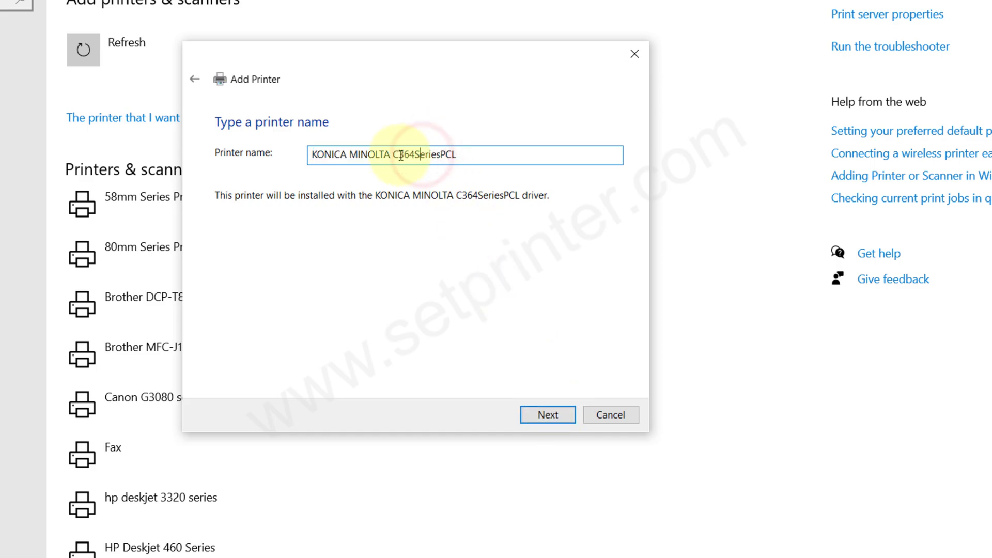
{"action": "left_click_drag", "start_coordinate": [399, 155], "coordinate": [538, 157]}
{"action": "type", "text": "2"}
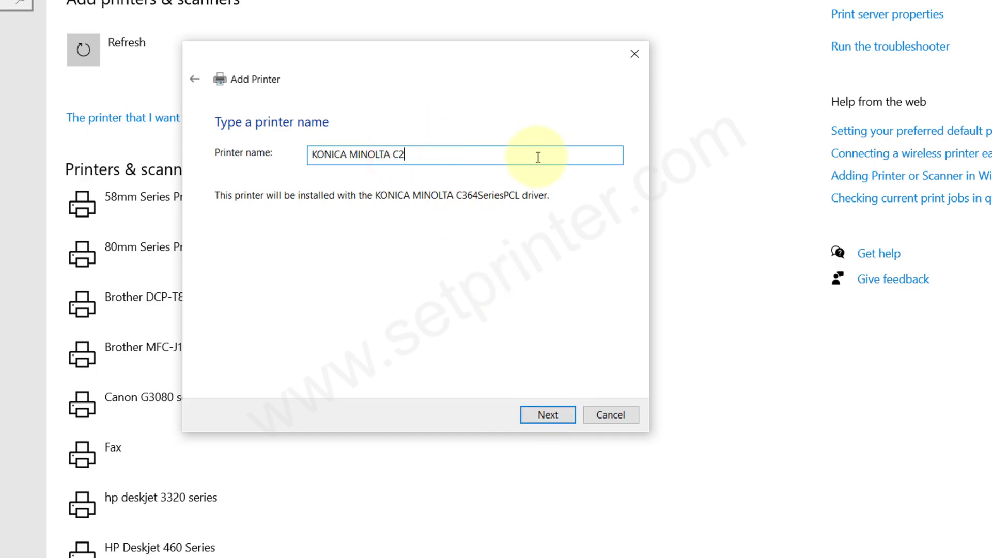
{"action": "type", "text": "24e"}
{"action": "left_click", "coordinate": [561, 416]}
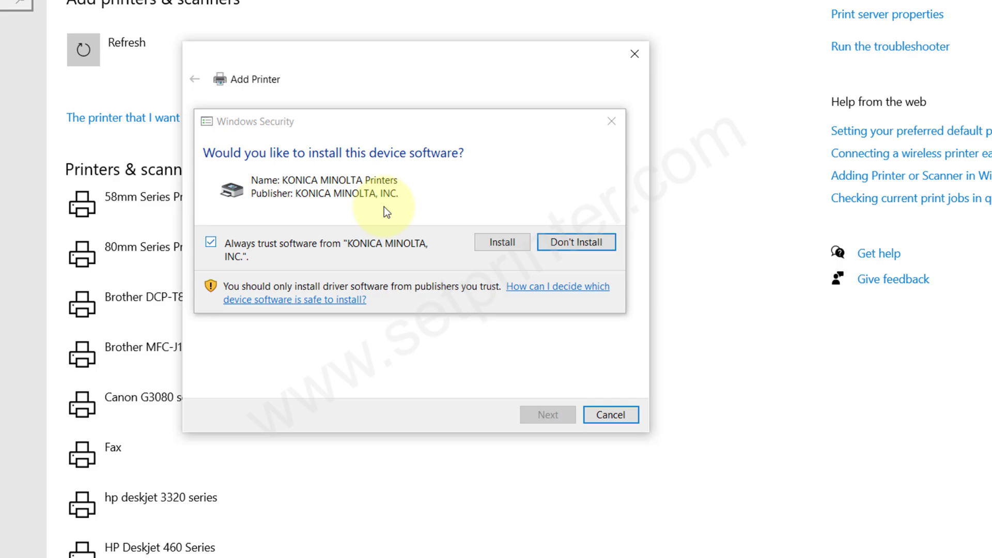
Approve the Konica Minolta driver install, keep the printer unshared, and finish the wizard.
{"action": "left_click", "coordinate": [494, 243]}
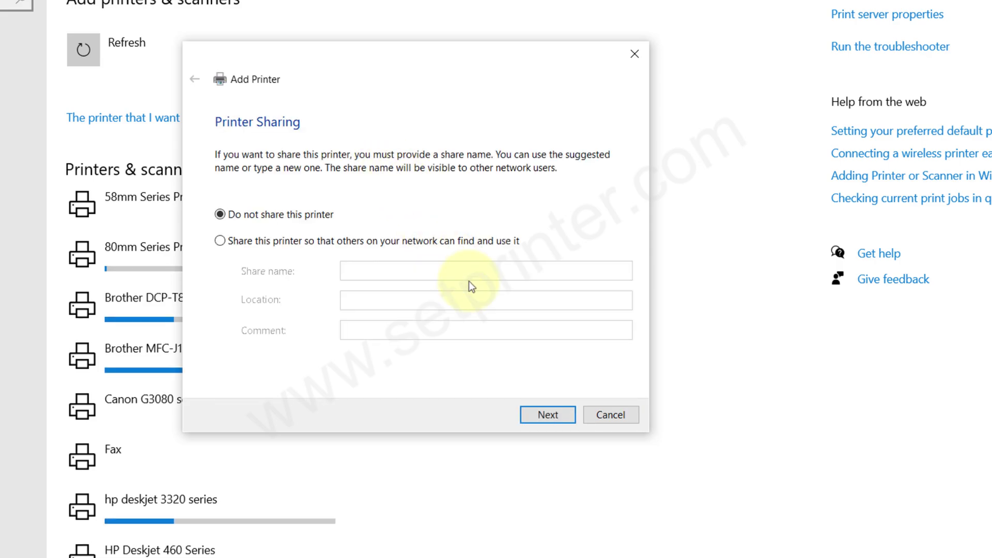
{"action": "left_click", "coordinate": [565, 417]}
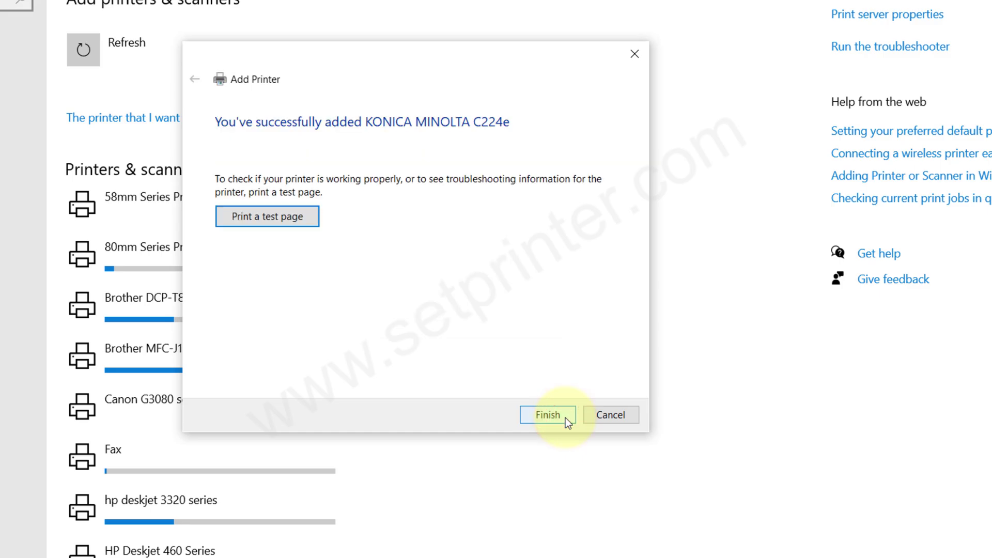
{"action": "left_click", "coordinate": [565, 418]}
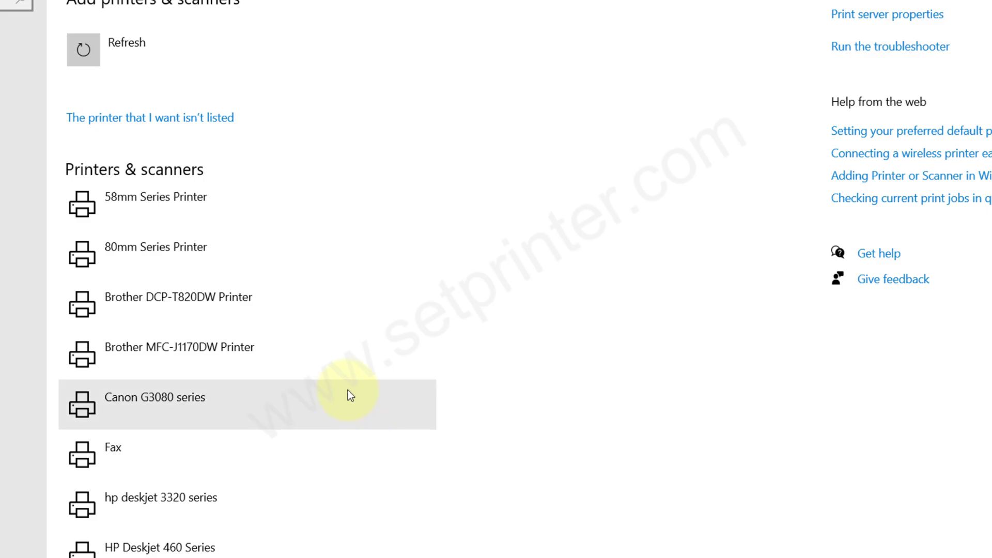
Scroll to KONICA MINOLTA C224e in the printer list and expand its options.
{"action": "scroll", "coordinate": [348, 389], "scroll_direction": "down", "scroll_amount": 2}
{"action": "scroll", "coordinate": [350, 396], "scroll_direction": "down", "scroll_amount": 2}
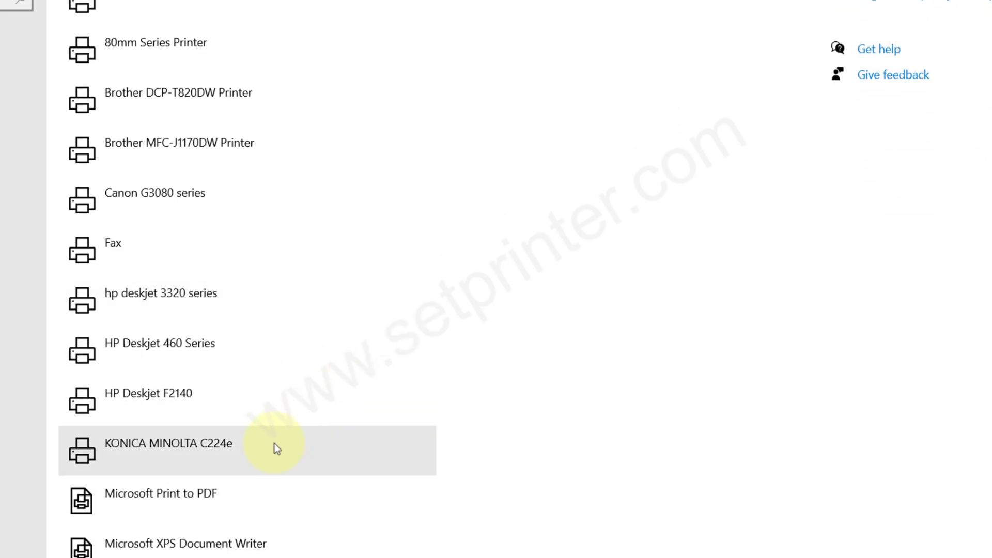
{"action": "left_click", "coordinate": [262, 452]}
{"action": "scroll", "coordinate": [262, 450], "scroll_direction": "down", "scroll_amount": 6}
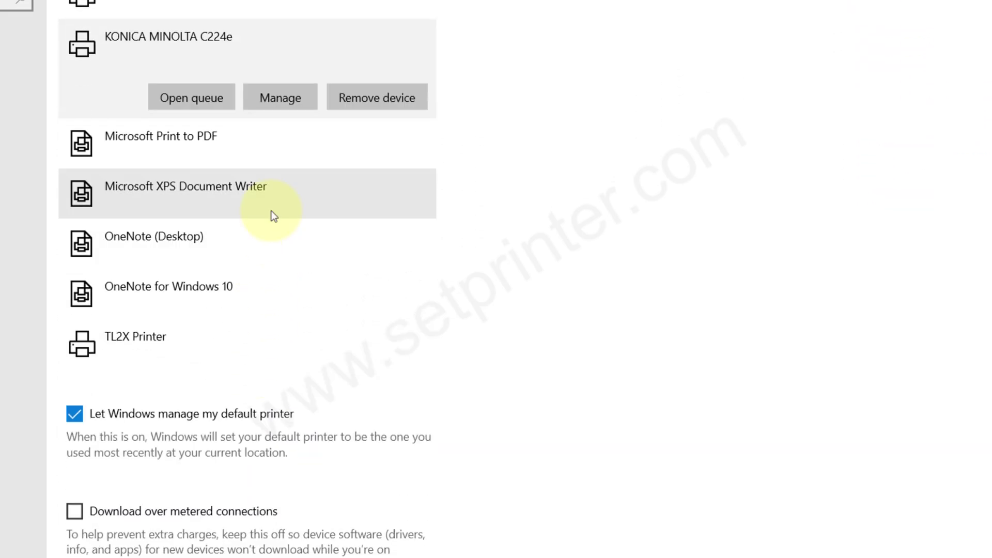
{"action": "left_click", "coordinate": [277, 65]}
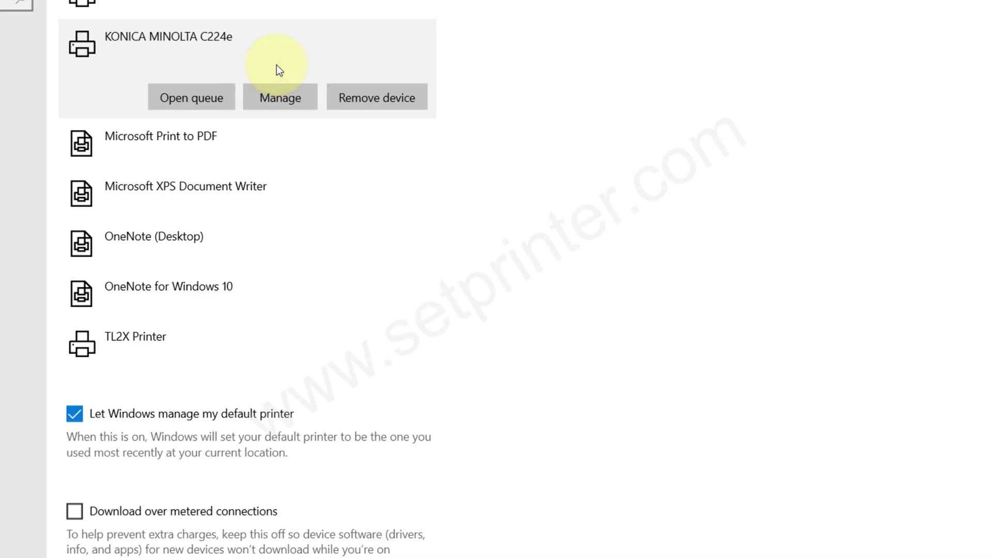